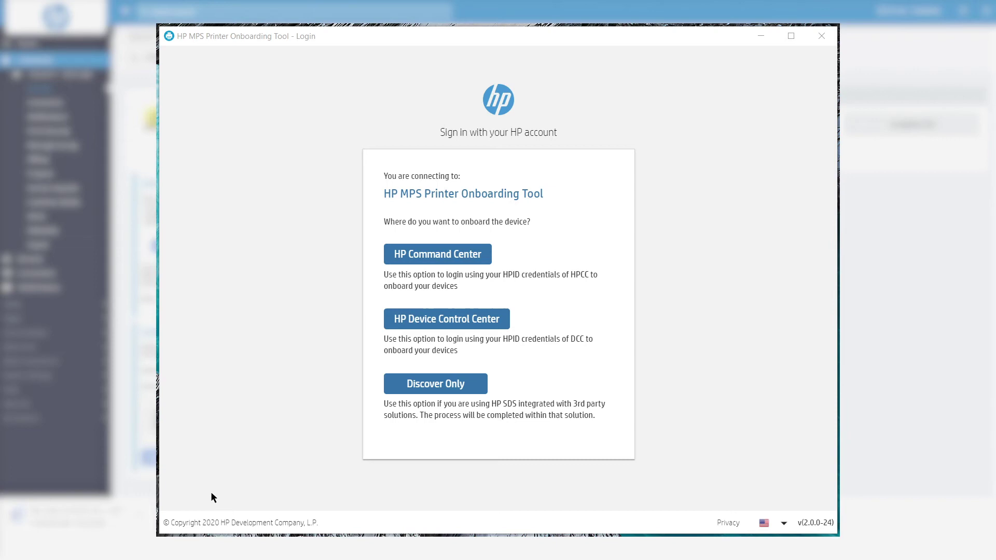
Choose Discover Only, scan 209.161.33.36 to 209.161.33.38, and check printers .36 and .38
left_click(471, 389)
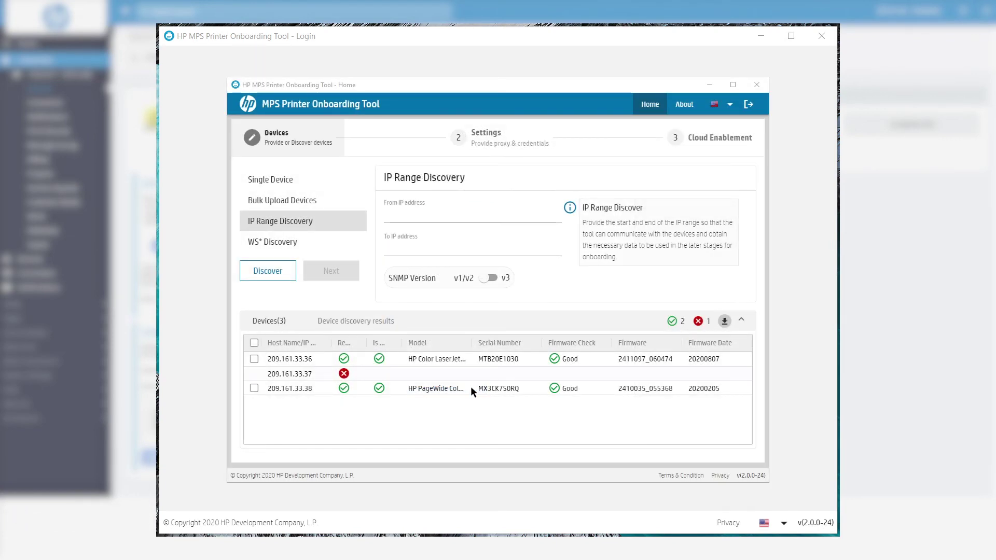
left_click(384, 211)
type("209.161.33.36")
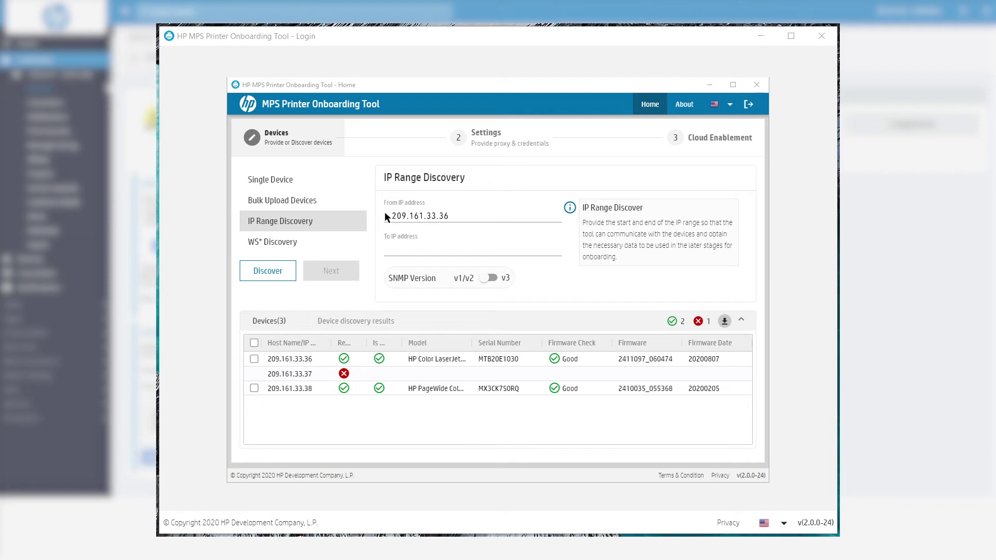
left_click(387, 248)
type("209.161.33.38")
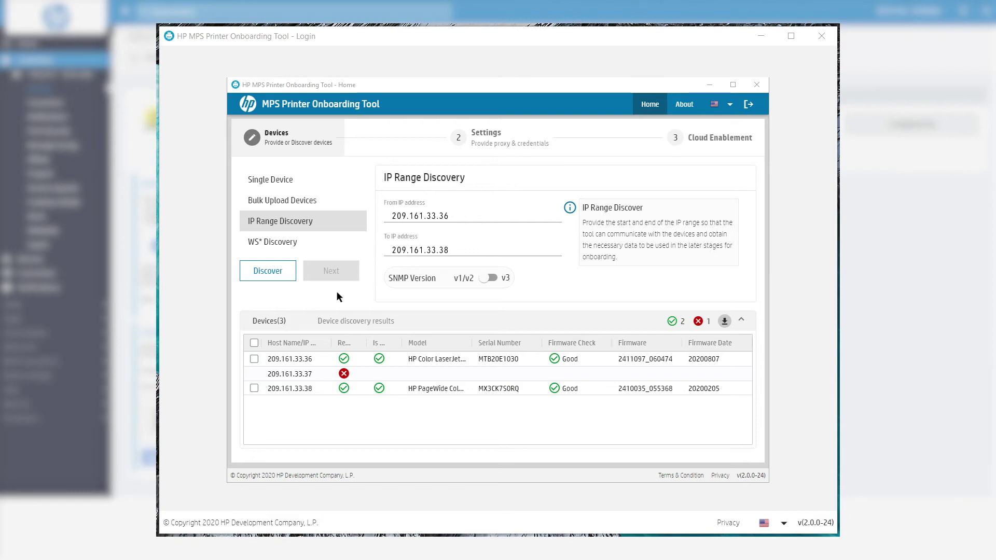
left_click(255, 358)
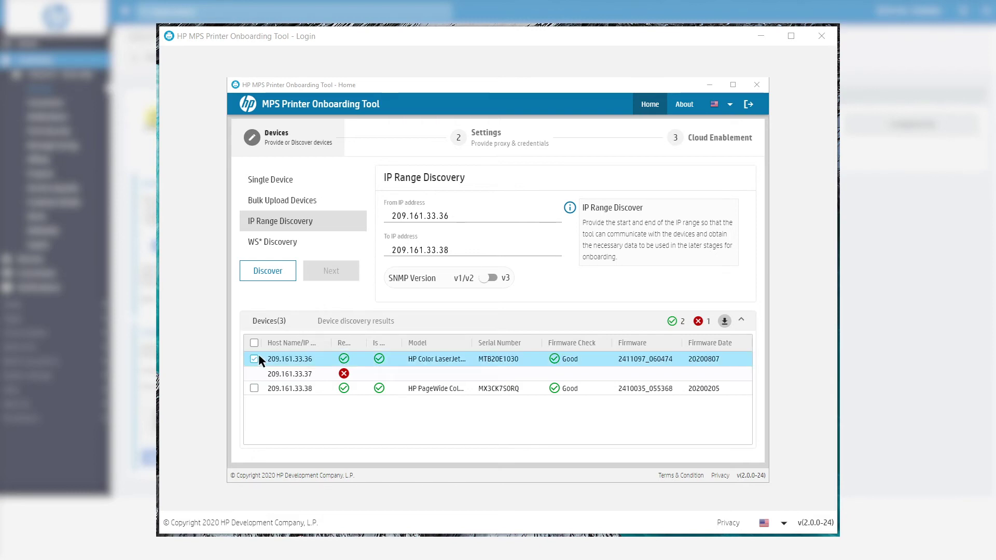
left_click(255, 388)
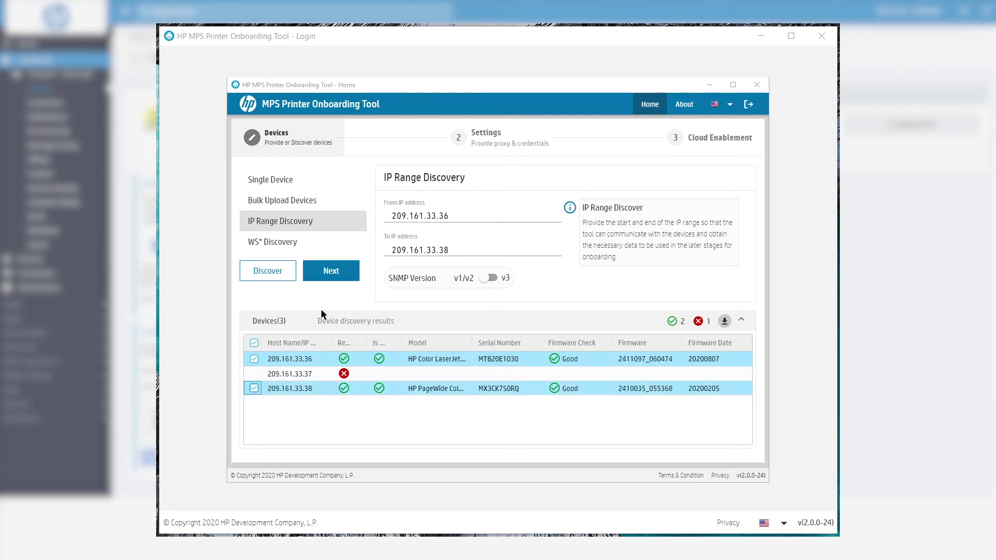
Advance the two selected printers to the admin credentials step
left_click(347, 273)
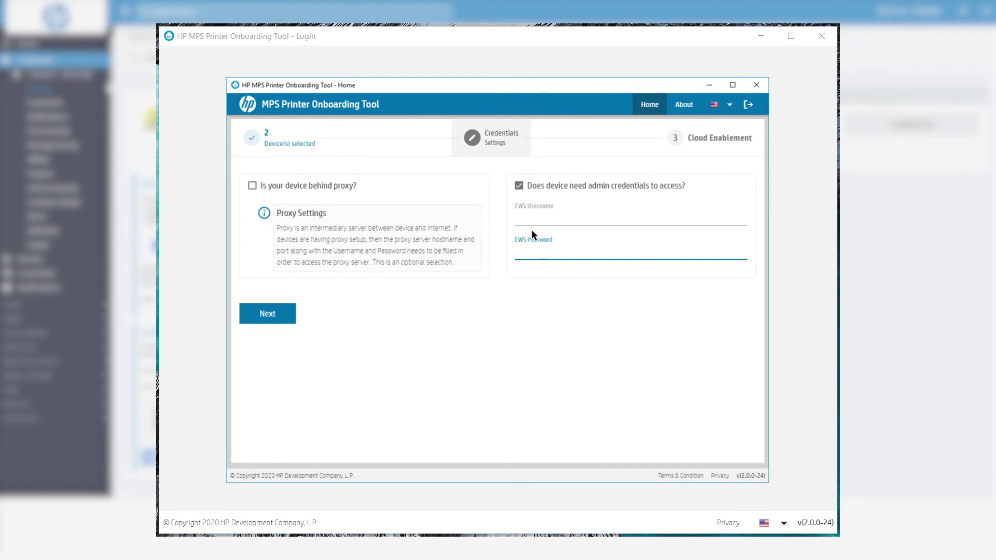
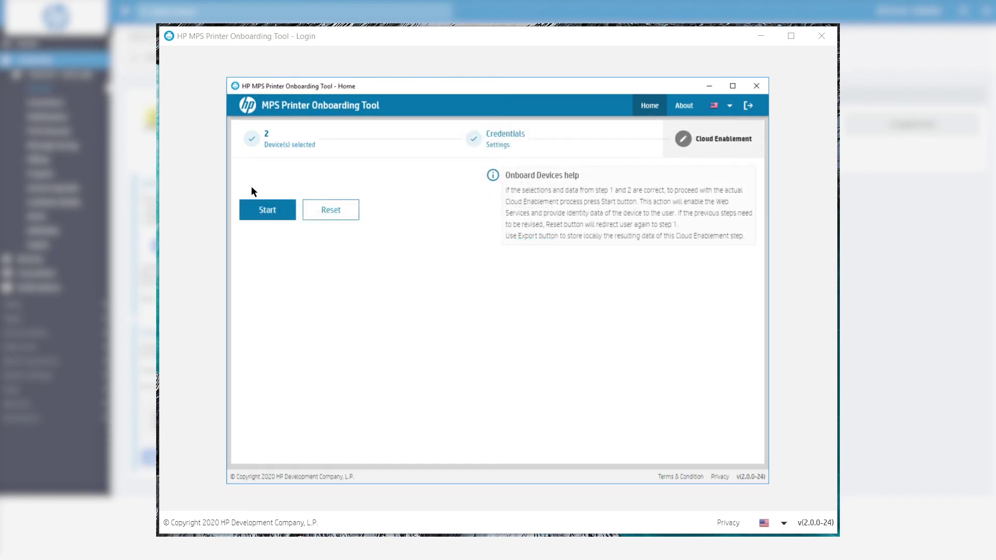
Run Cloud Enablement on both printers and export the results CSV
left_click(280, 209)
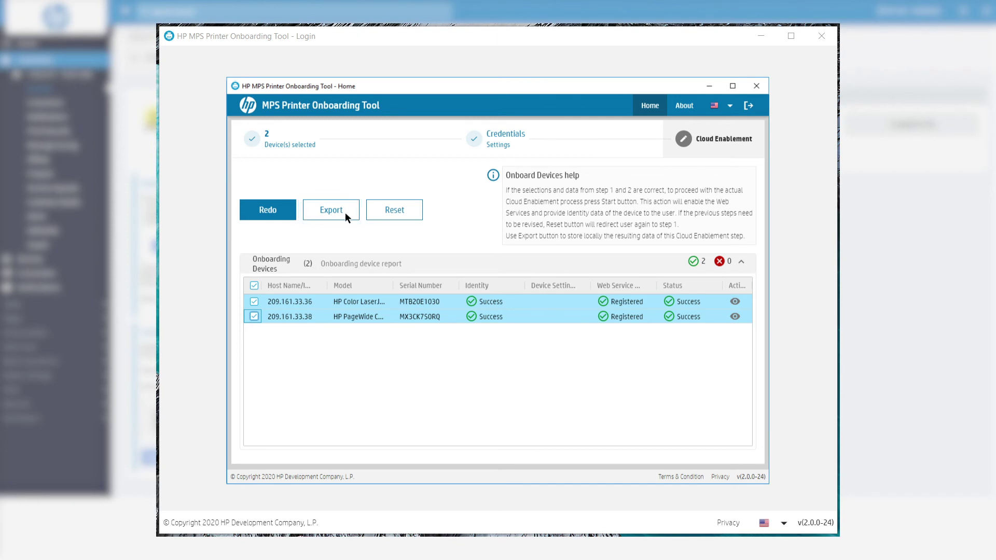
left_click(331, 210)
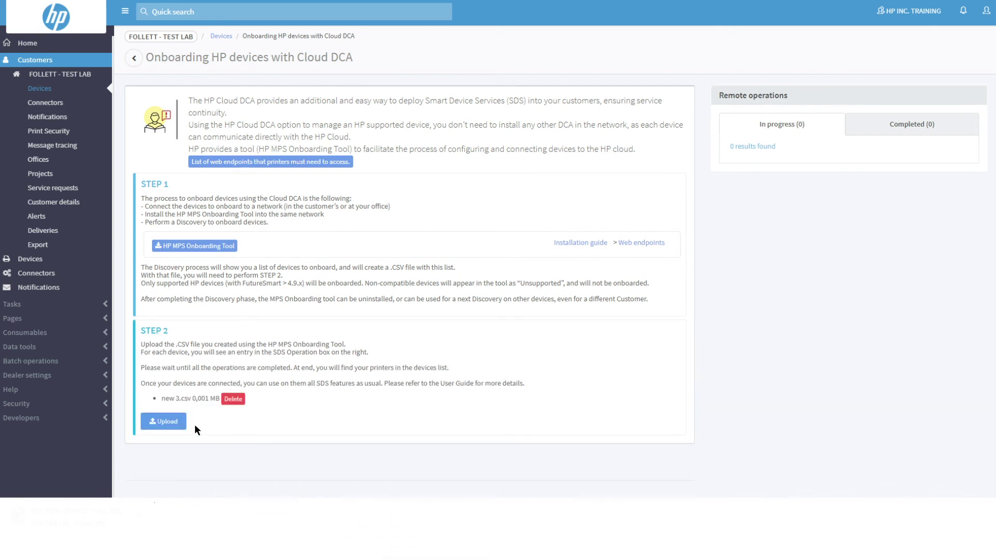
Upload the exported 3.csv under STEP 2 of the Cloud DCA onboarding page
left_click(177, 425)
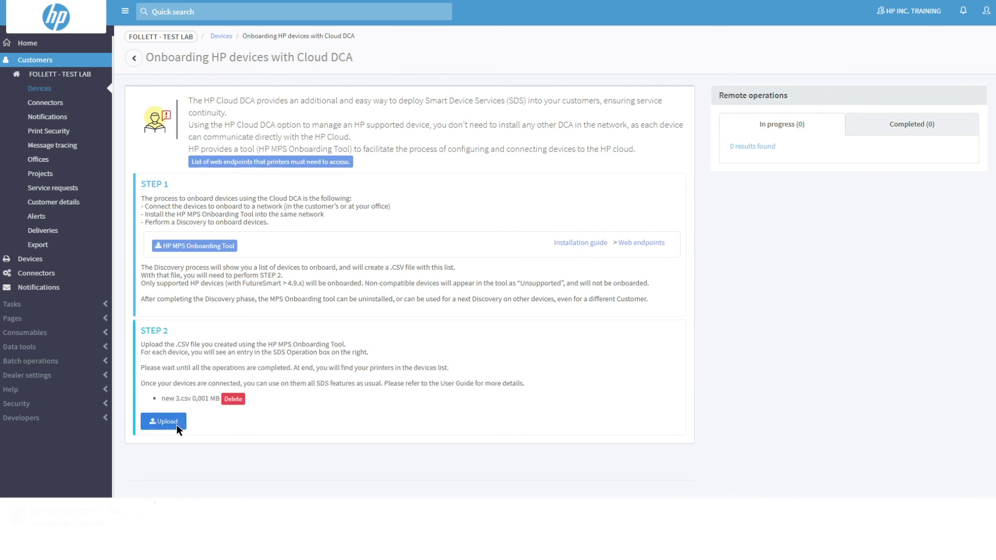